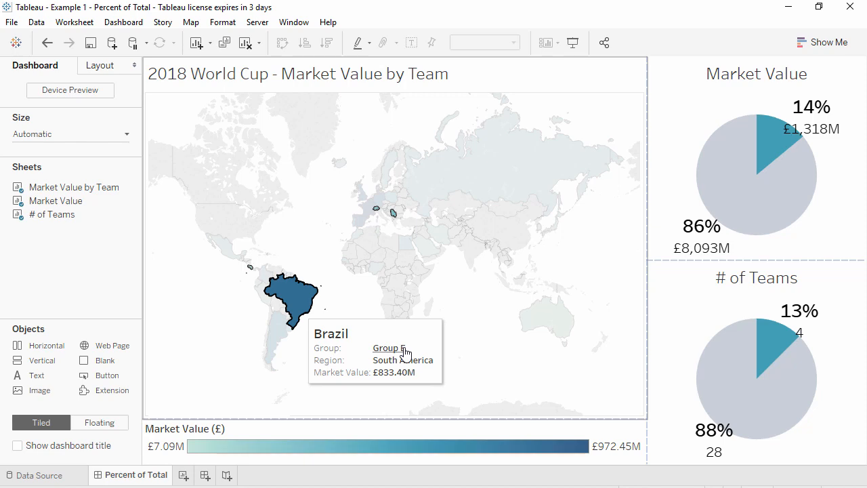
# Switch to the Book1 workbook and build a Country map on the Market Value by Country sheet, coloured by Market Value (£)
pyautogui.moveTo(97, 477)
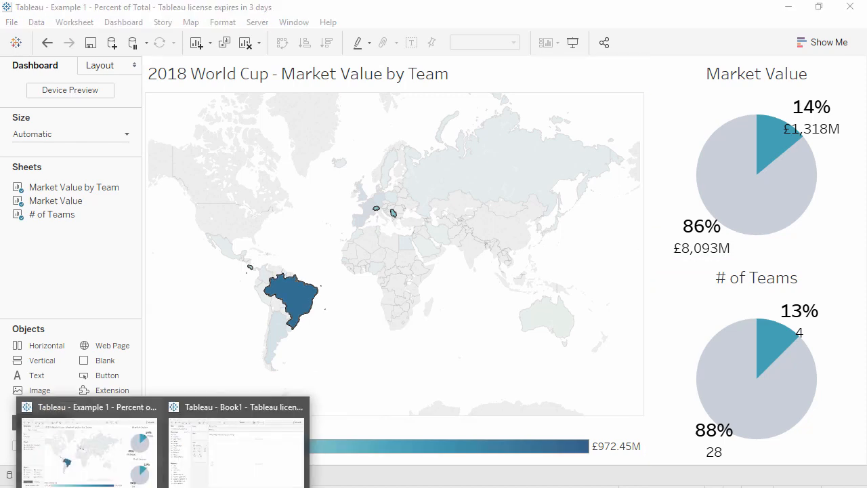
pyautogui.click(199, 459)
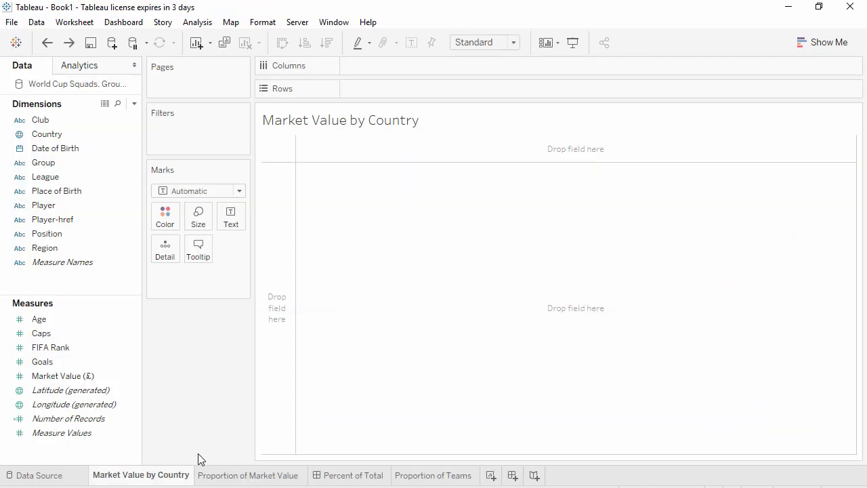
pyautogui.click(75, 138)
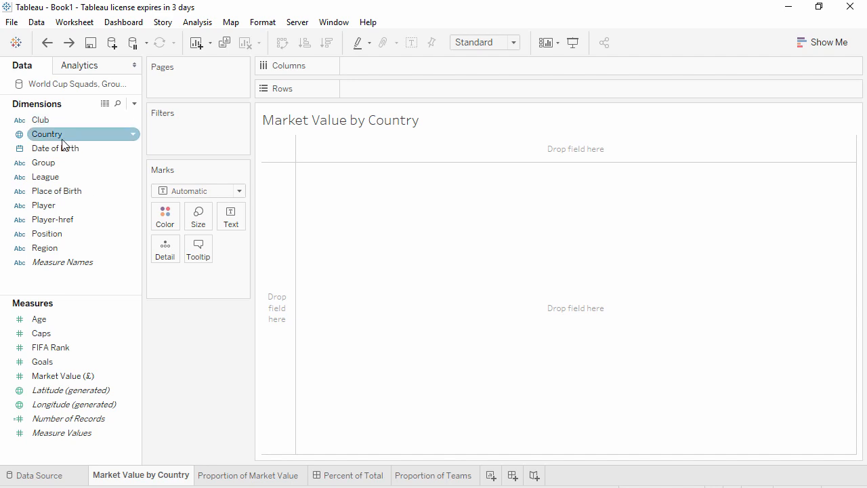
pyautogui.moveTo(62, 139); pyautogui.dragTo(525, 262)
pyautogui.moveTo(97, 375); pyautogui.dragTo(169, 223)
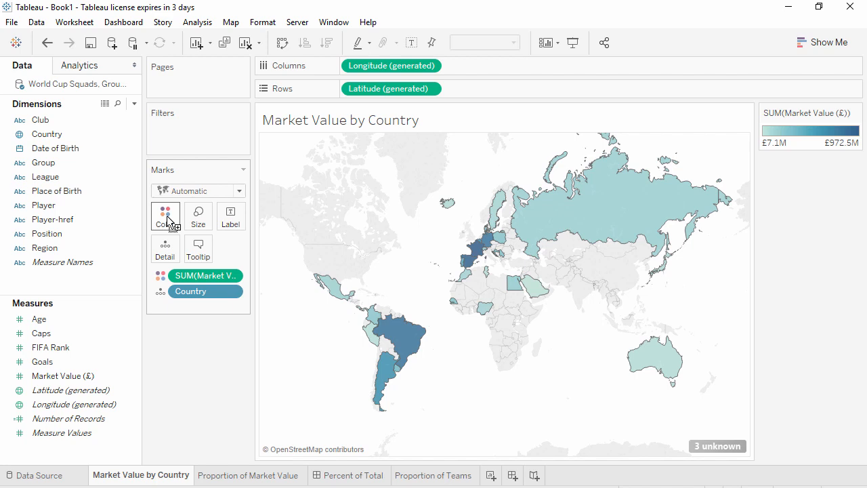
# Lasso-select the seven highlighted Latin American countries from Argentina up to Mexico and create a set from them named "teams"
pyautogui.moveTo(275, 229)
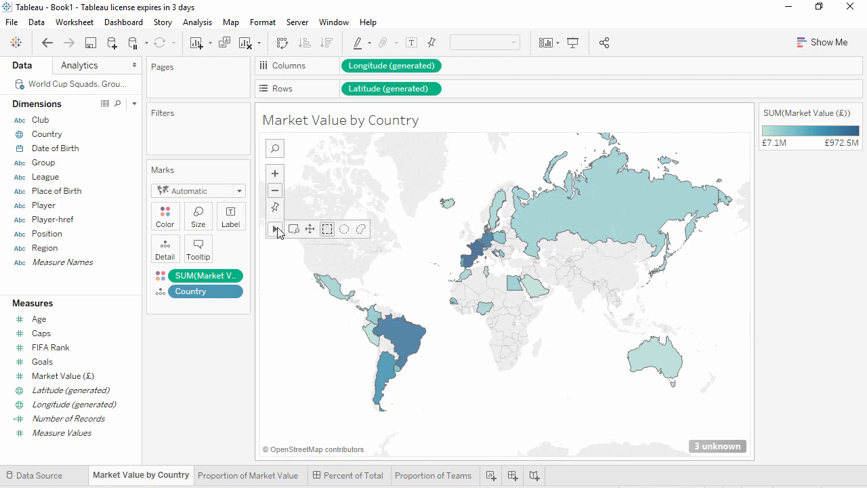
pyautogui.click(361, 231)
pyautogui.moveTo(416, 306)
pyautogui.mouseDown()
pyautogui.moveTo(399, 317)
pyautogui.moveTo(381, 412)
pyautogui.moveTo(349, 379)
pyautogui.moveTo(315, 278)
pyautogui.moveTo(325, 288)
pyautogui.mouseUp()
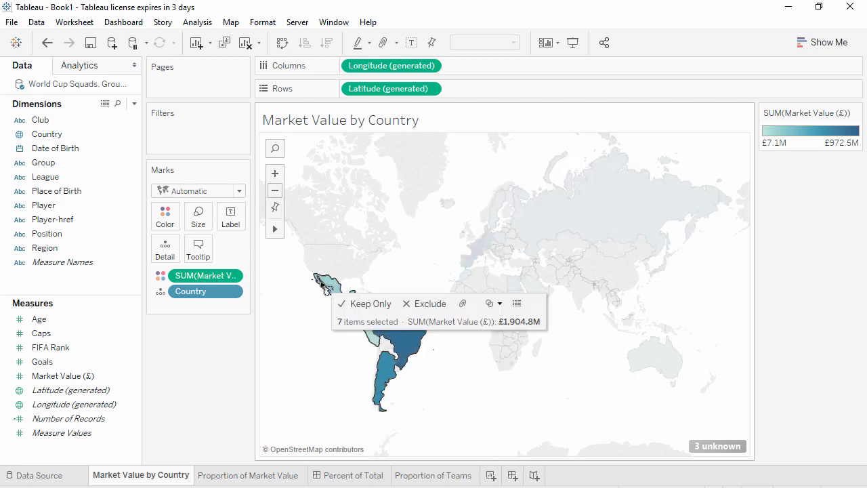
pyautogui.click(491, 304)
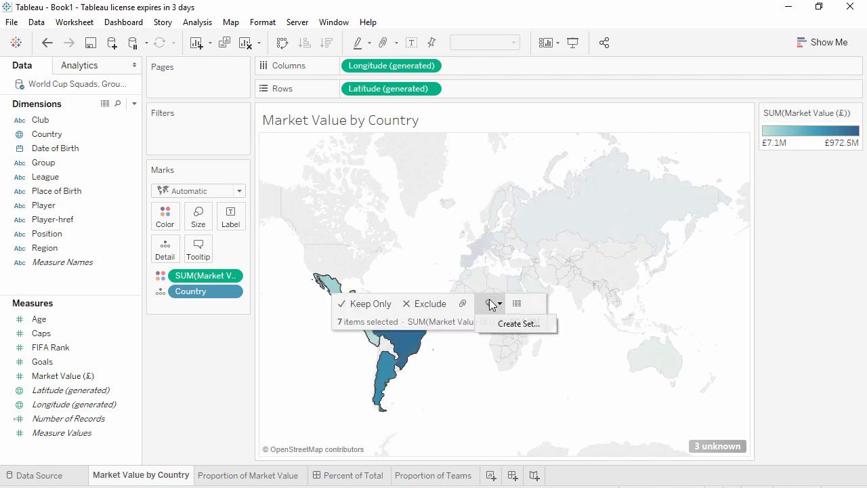
pyautogui.click(517, 324)
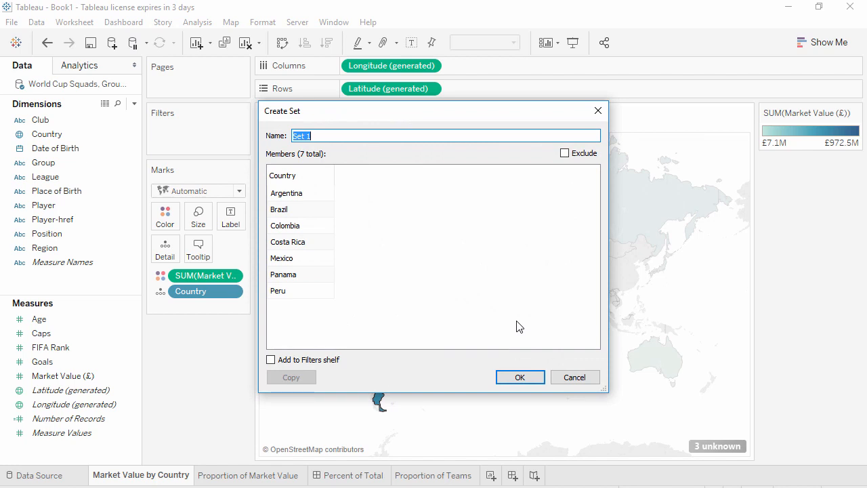
pyautogui.write('teams')
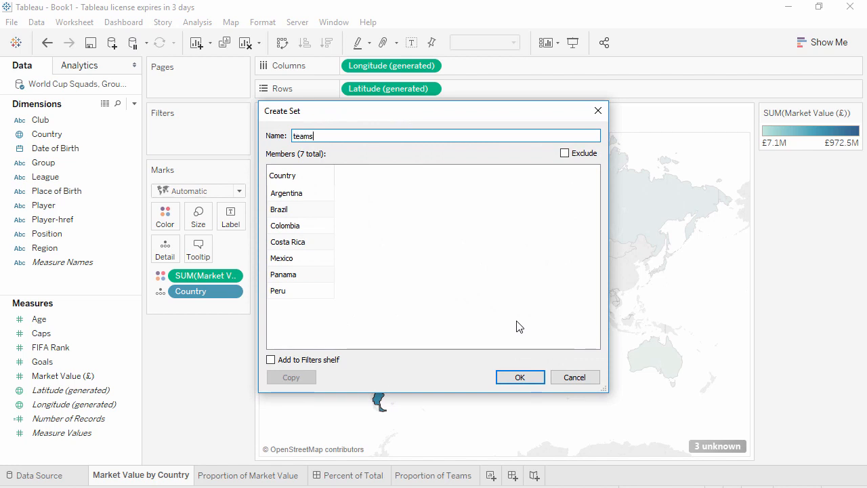
pyautogui.click(515, 377)
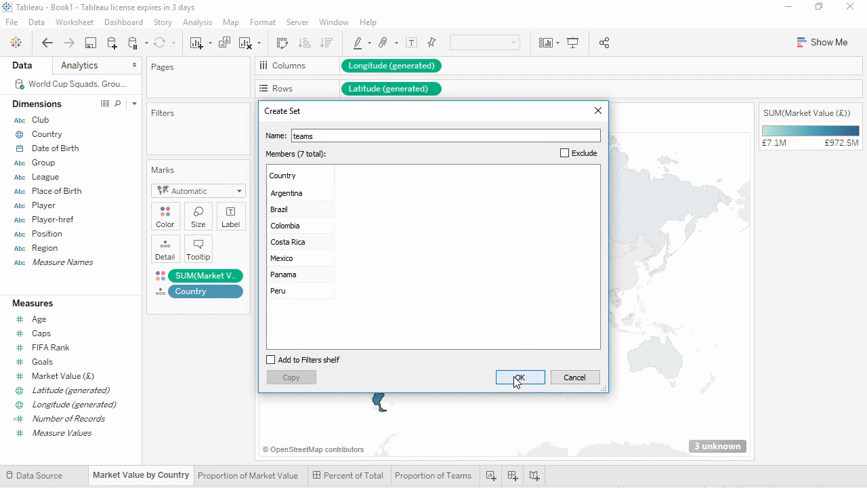
# On the Proportion of Market Value sheet, build a pie chart with Market Value (£) on size and the teams set on colour
pyautogui.click(231, 475)
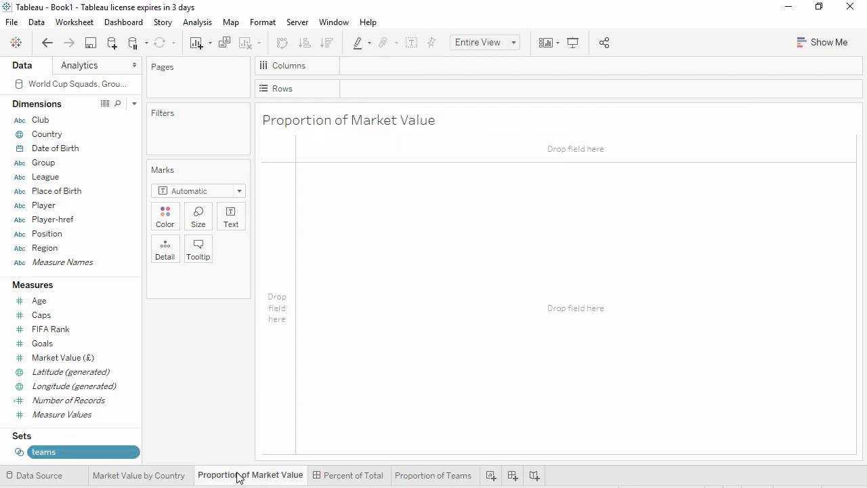
pyautogui.moveTo(89, 358); pyautogui.dragTo(200, 215)
pyautogui.click(203, 195)
pyautogui.click(213, 332)
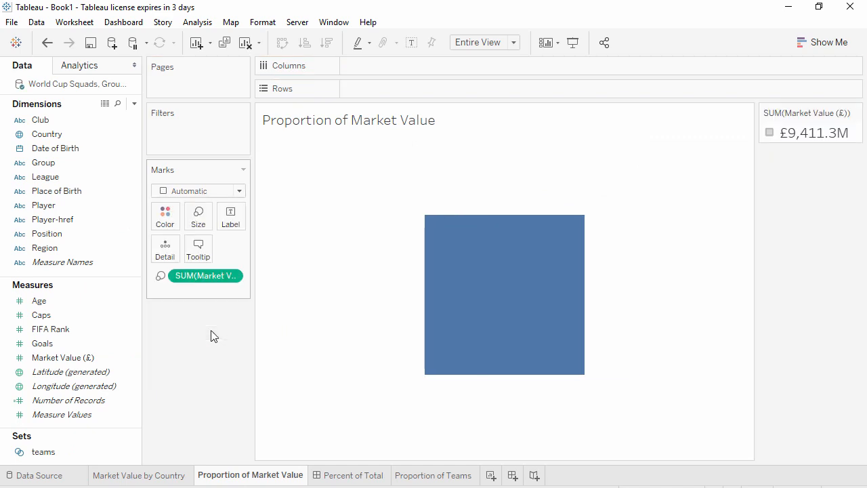
pyautogui.moveTo(46, 452); pyautogui.dragTo(164, 216)
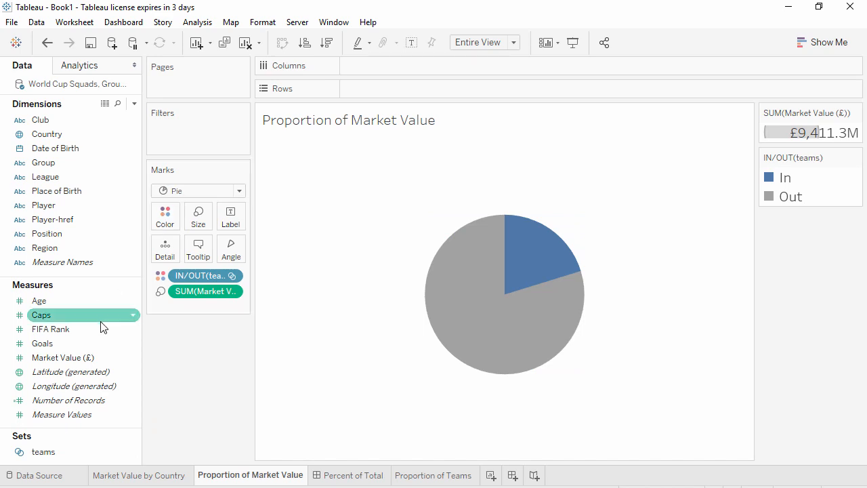
# Label the pie slices with Market Value (£) both as a percent of total and as the plain sum
pyautogui.moveTo(71, 359); pyautogui.dragTo(241, 212)
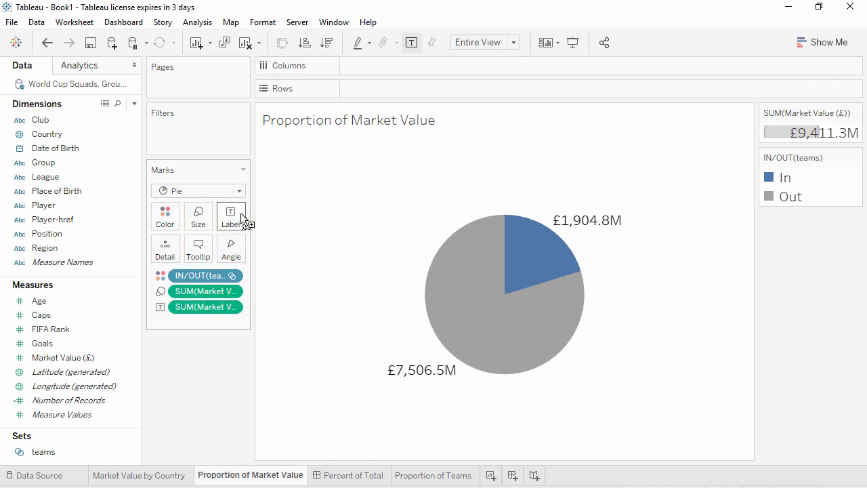
pyautogui.click(232, 307)
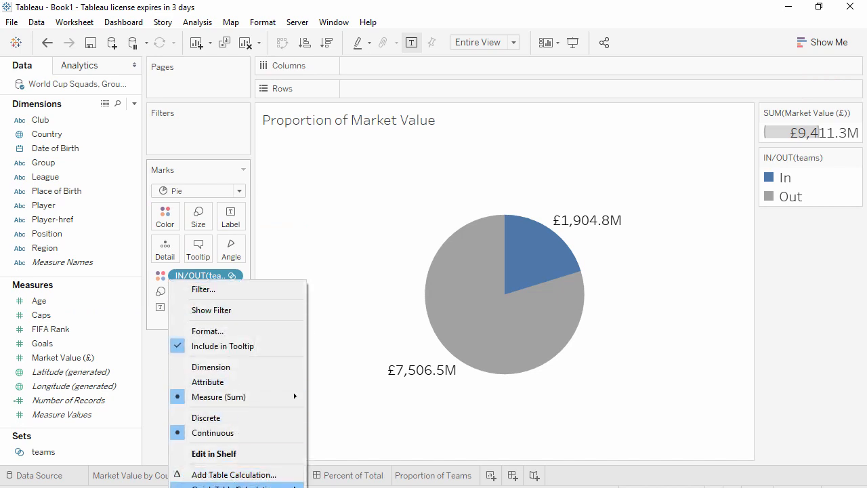
pyautogui.moveTo(230, 485)
pyautogui.click(354, 406)
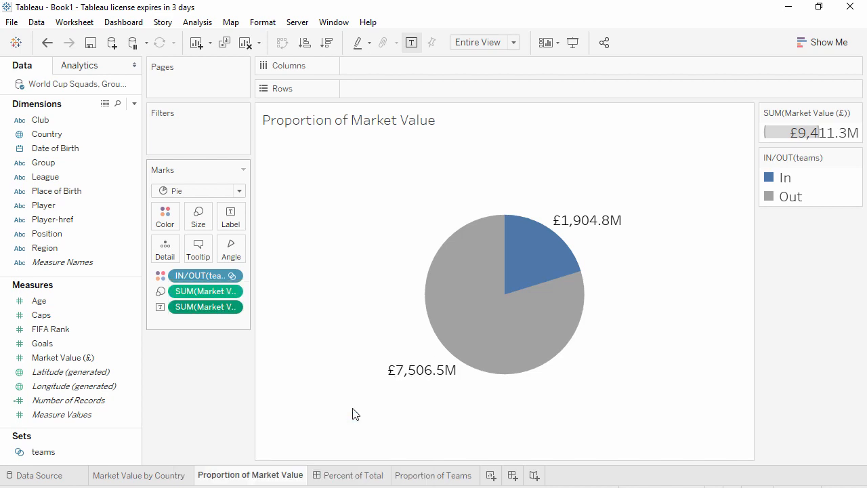
pyautogui.moveTo(63, 357); pyautogui.dragTo(242, 219)
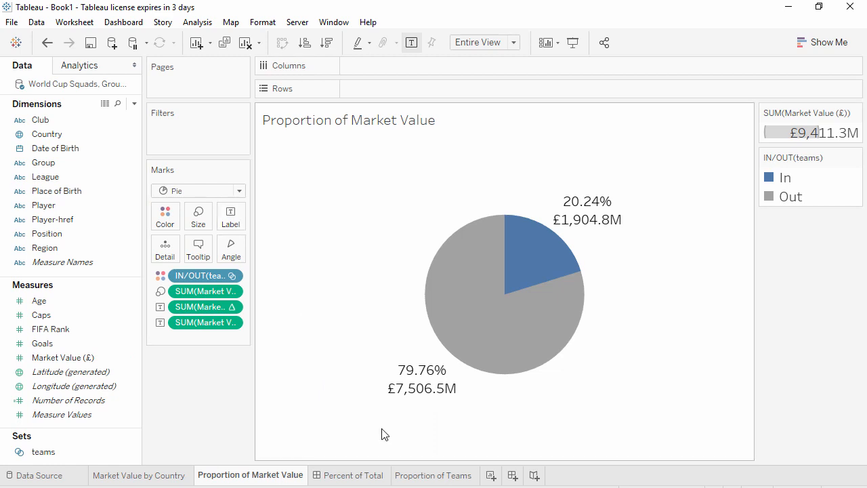
# On the Percent of Total dashboard, place the Market Value by Country map with the Proportion of Market Value pie beside it, and widen the map
pyautogui.click(340, 475)
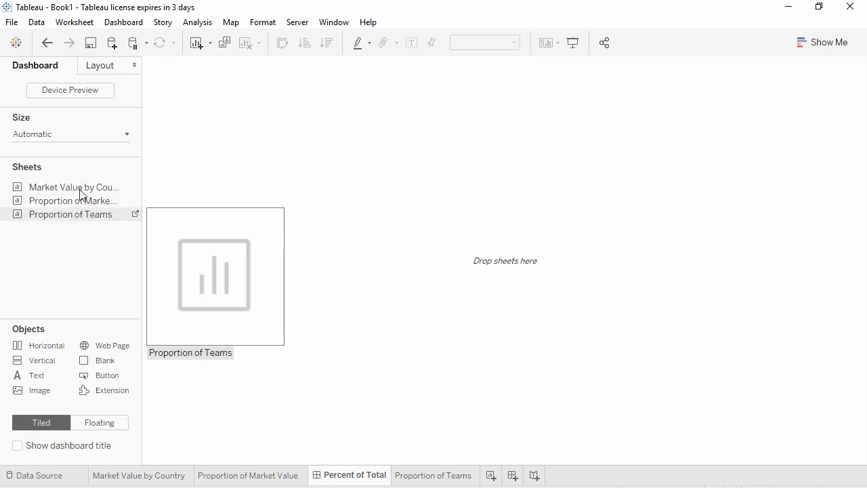
pyautogui.moveTo(75, 188); pyautogui.dragTo(386, 232)
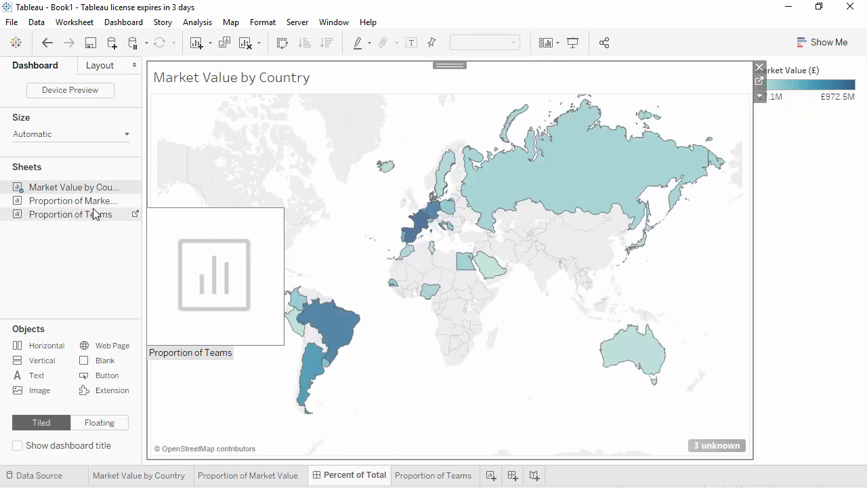
pyautogui.moveTo(87, 201); pyautogui.dragTo(485, 263)
pyautogui.moveTo(733, 298); pyautogui.dragTo(733, 298)
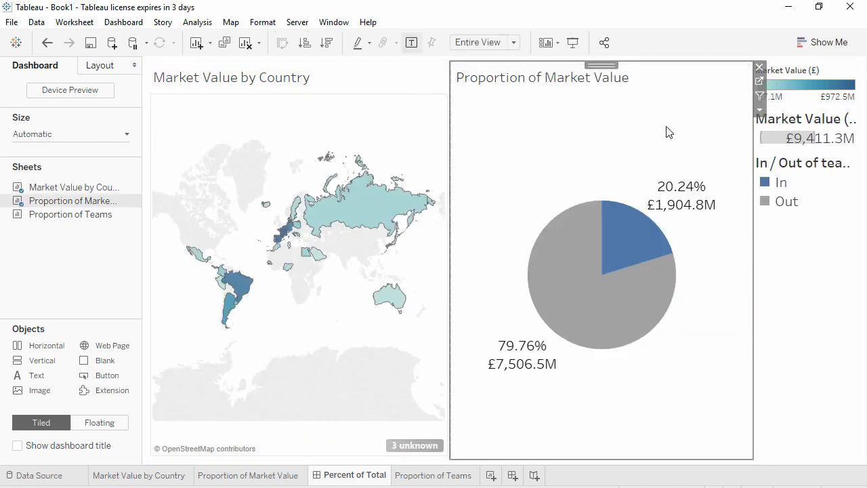
pyautogui.moveTo(449, 209); pyautogui.dragTo(509, 196)
pyautogui.moveTo(630, 259)
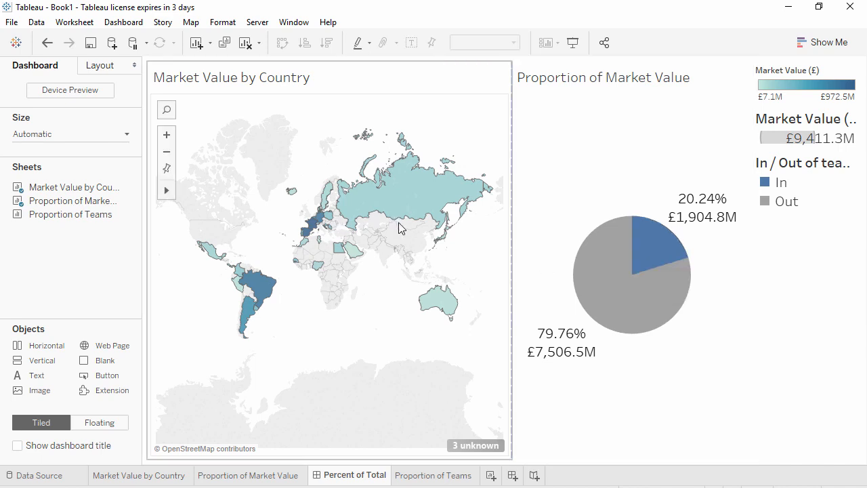
# Select Australia, Argentina and Brazil on the dashboard map to check whether the pie responds, and clear the selection
pyautogui.click(442, 303)
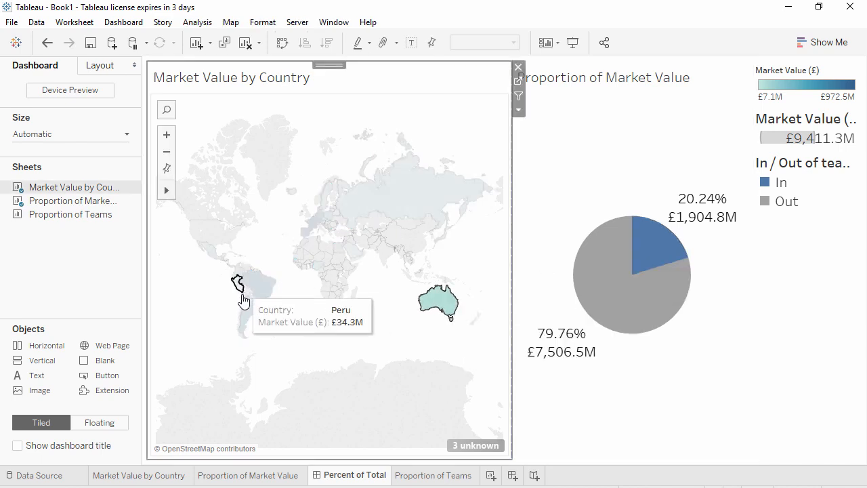
pyautogui.keyDown('ctrl'); pyautogui.click(246, 318); pyautogui.keyUp('ctrl')
pyautogui.keyDown('ctrl'); pyautogui.click(265, 285); pyautogui.keyUp('ctrl')
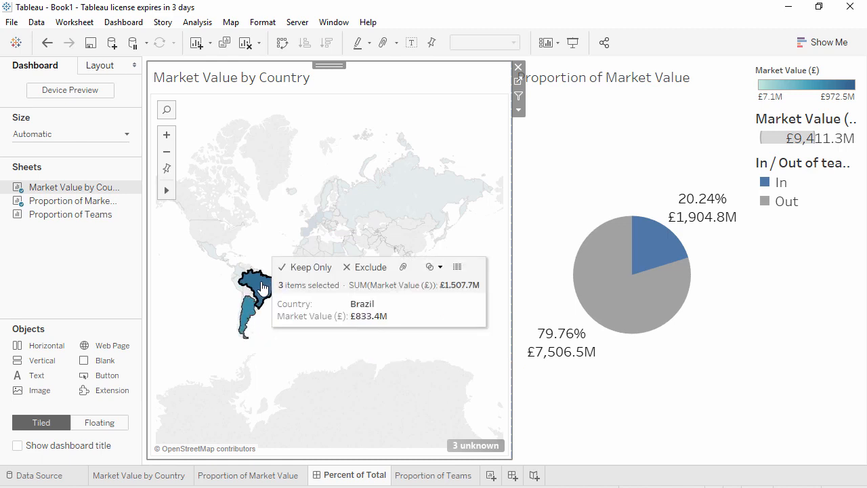
pyautogui.click(265, 285)
pyautogui.click(261, 249)
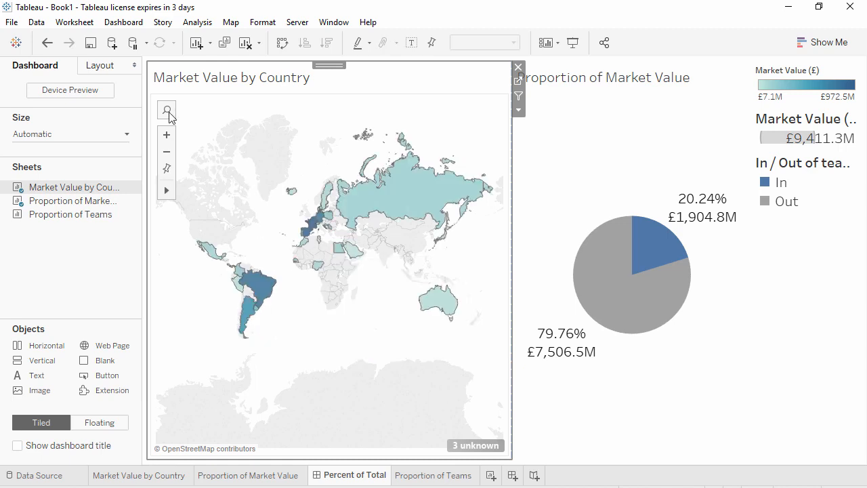
# Add a Change Set Values dashboard action with only Market Value by Country as source sheet, run on Select
pyautogui.click(123, 24)
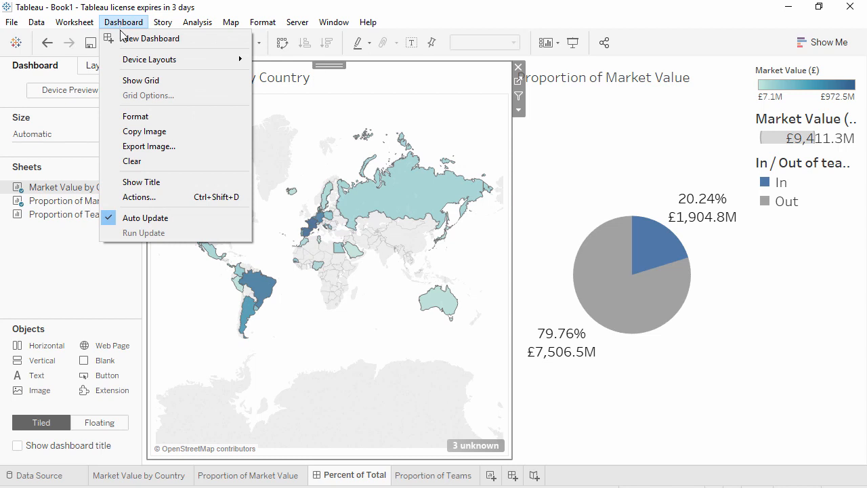
pyautogui.click(139, 197)
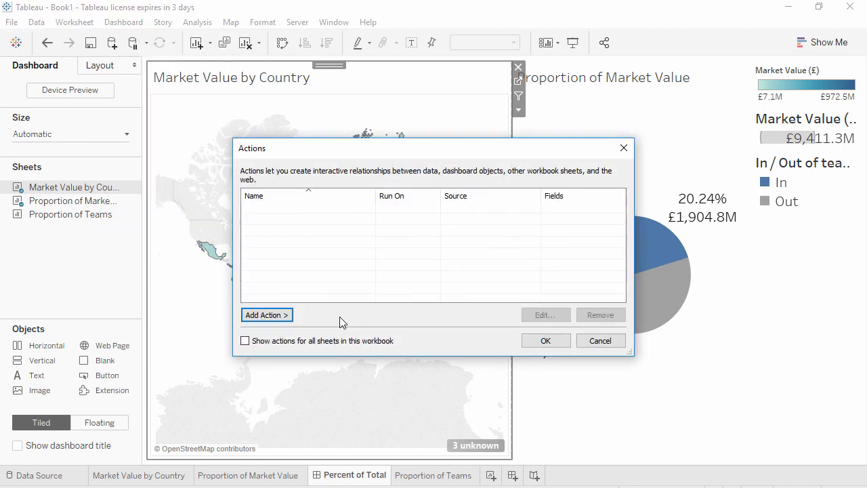
pyautogui.click(271, 315)
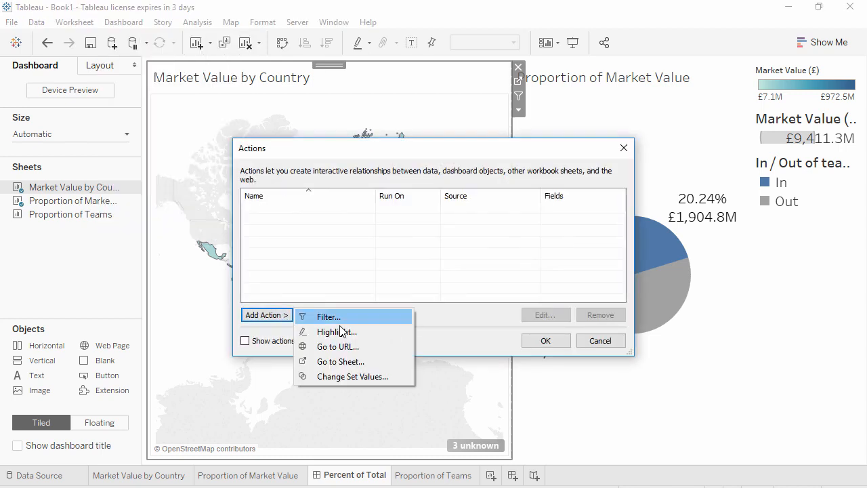
pyautogui.click(379, 377)
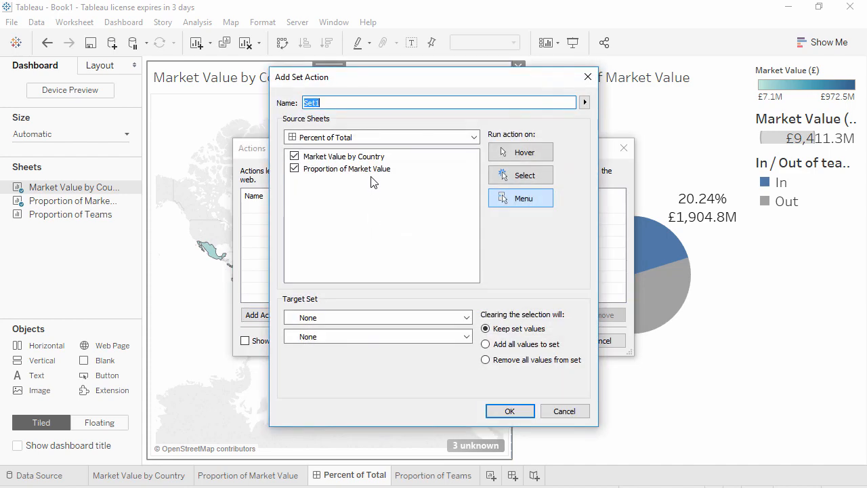
pyautogui.click(295, 169)
pyautogui.click(523, 178)
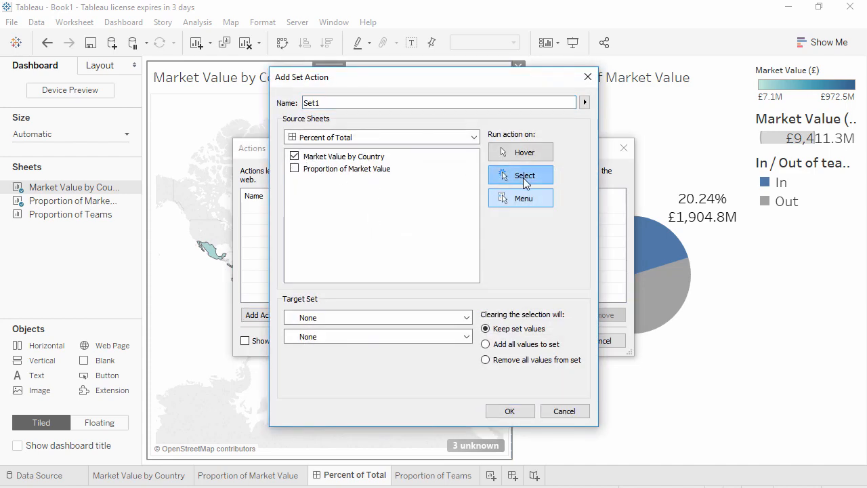
# Target the action at the teams set of World Cup Squads, Groups, and Regions Extract, adding all values on clearing, and confirm it
pyautogui.click(346, 318)
pyautogui.click(363, 342)
pyautogui.click(358, 337)
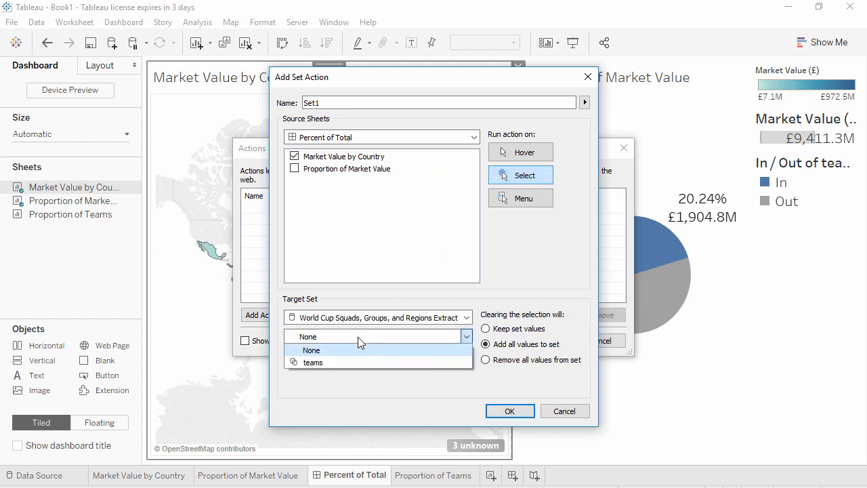
pyautogui.click(322, 363)
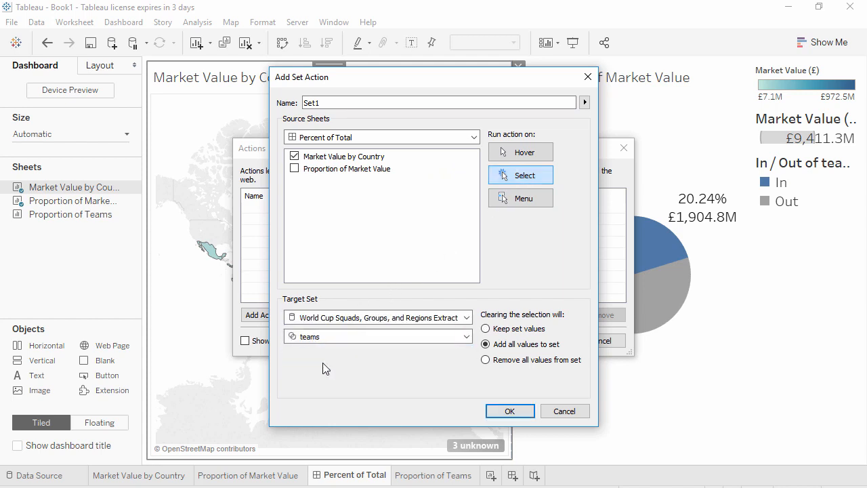
pyautogui.click(513, 412)
pyautogui.click(546, 341)
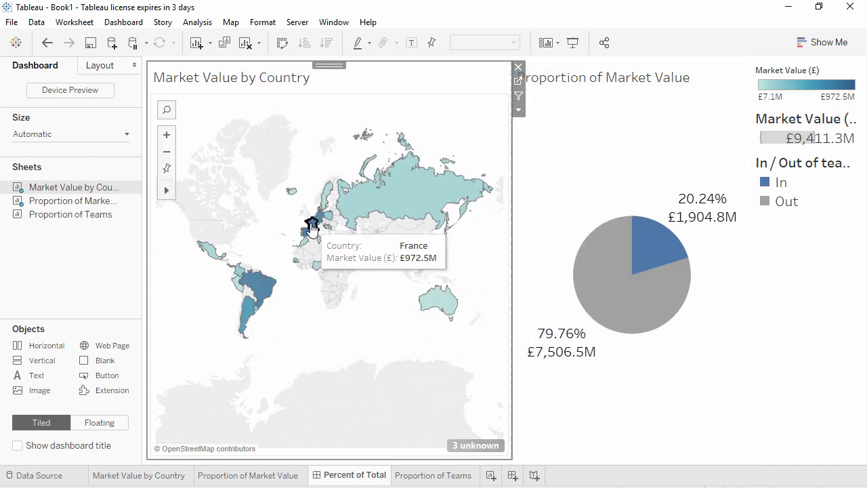
# Test the set action by selecting France, Russia, Sweden, Spain and Poland together on the dashboard map
pyautogui.click(311, 225)
pyautogui.keyDown('ctrl'); pyautogui.click(364, 205); pyautogui.keyUp('ctrl')
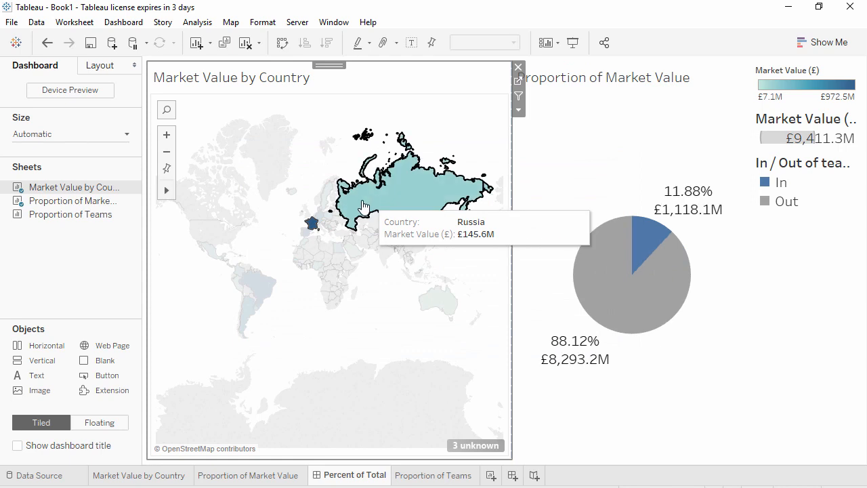
pyautogui.keyDown('ctrl'); pyautogui.click(327, 197); pyautogui.keyUp('ctrl')
pyautogui.keyDown('ctrl'); pyautogui.click(304, 231); pyautogui.keyUp('ctrl')
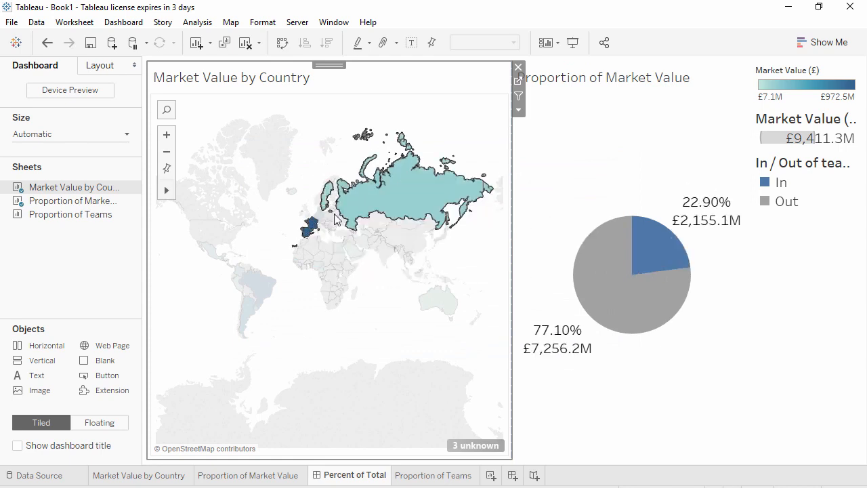
pyautogui.keyDown('ctrl'); pyautogui.click(331, 222); pyautogui.keyUp('ctrl')
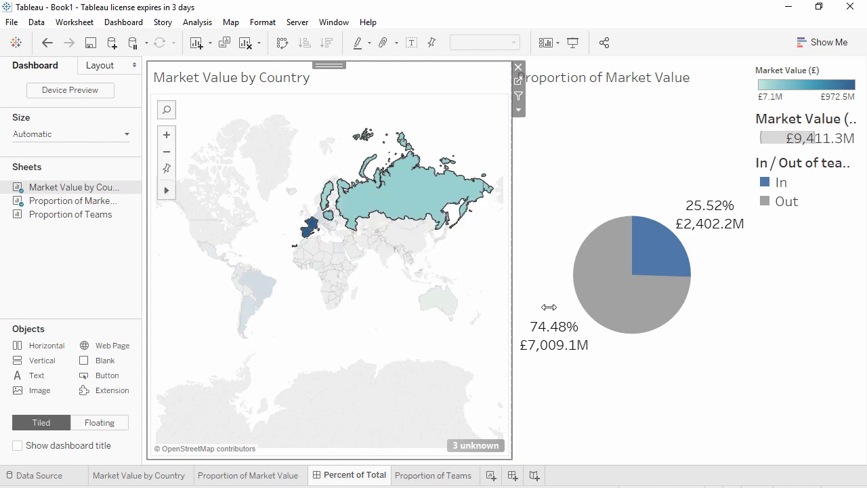
# On the Proportion of Teams sheet, size the mark by the distinct count of Country
pyautogui.moveTo(649, 244)
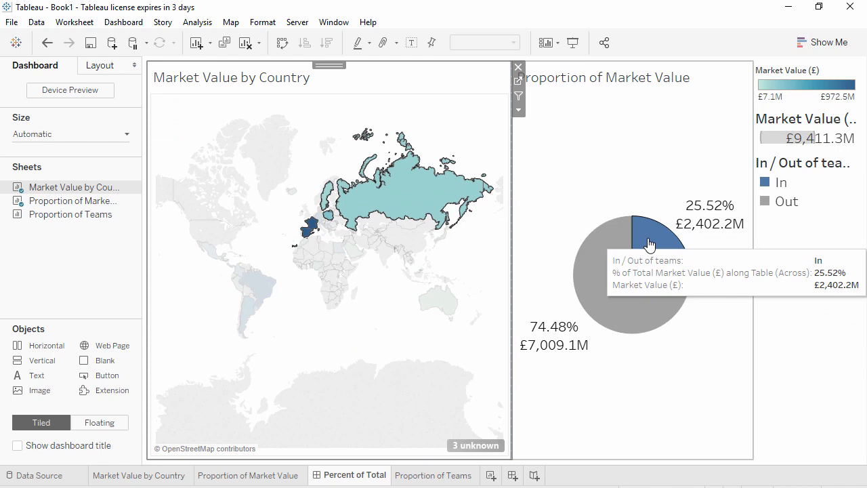
pyautogui.click(435, 476)
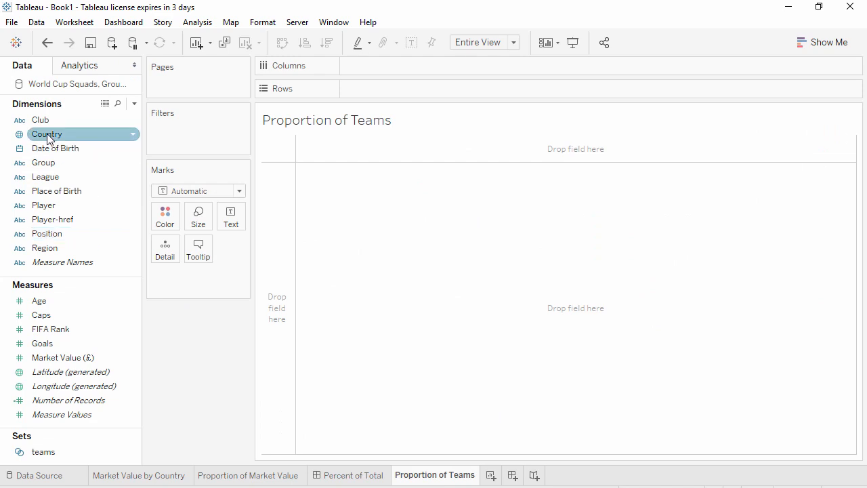
pyautogui.moveTo(48, 136); pyautogui.dragTo(200, 219)
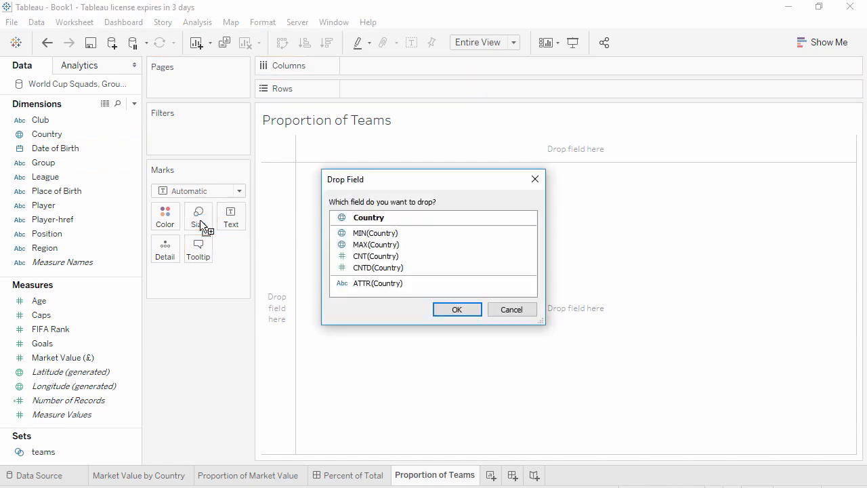
pyautogui.doubleClick(380, 267)
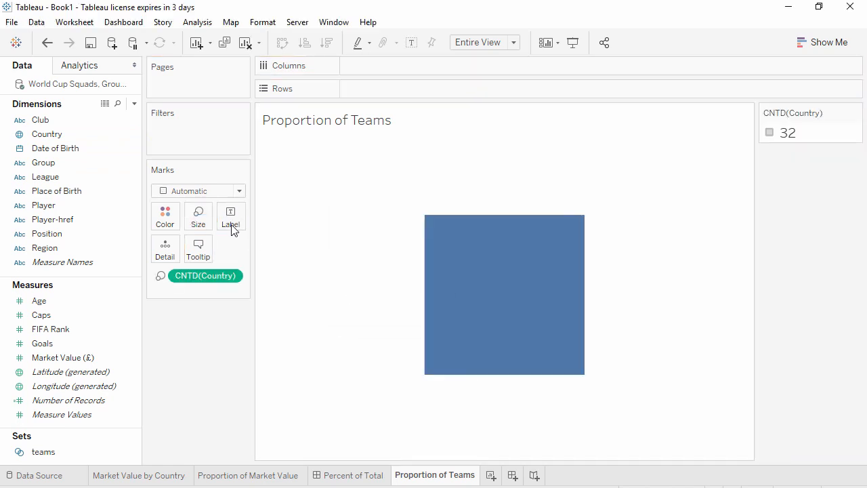
# Change the Proportion of Teams mark type to Pie and colour the slices by the teams set
pyautogui.click(206, 191)
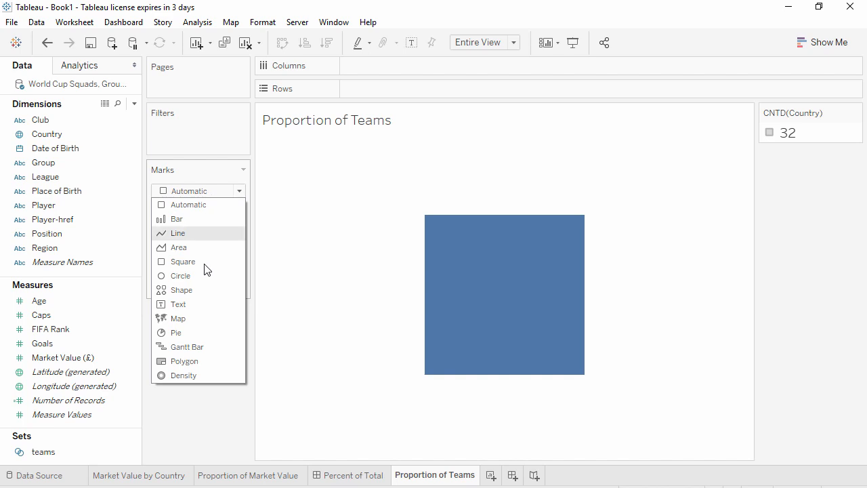
pyautogui.click(180, 332)
pyautogui.click(46, 453)
pyautogui.moveTo(59, 456); pyautogui.dragTo(171, 216)
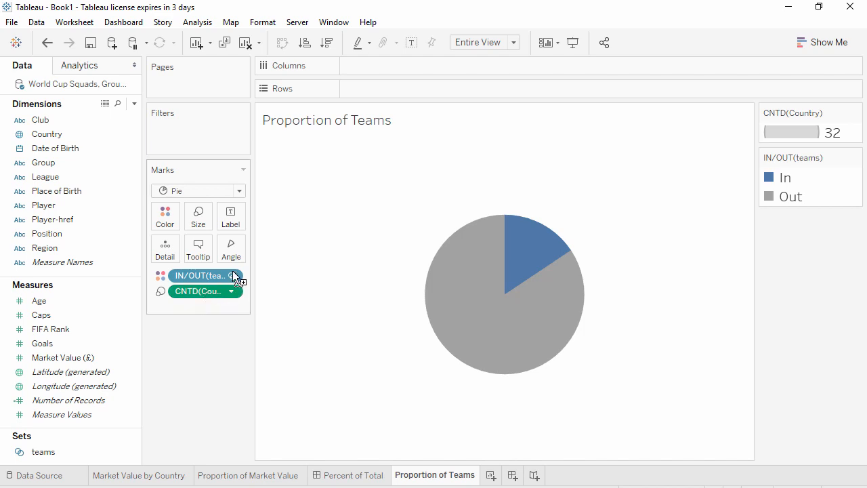
# Label the pie slices with the distinct count of Country, both as percent of total and as a plain count
pyautogui.moveTo(233, 291); pyautogui.dragTo(240, 214)
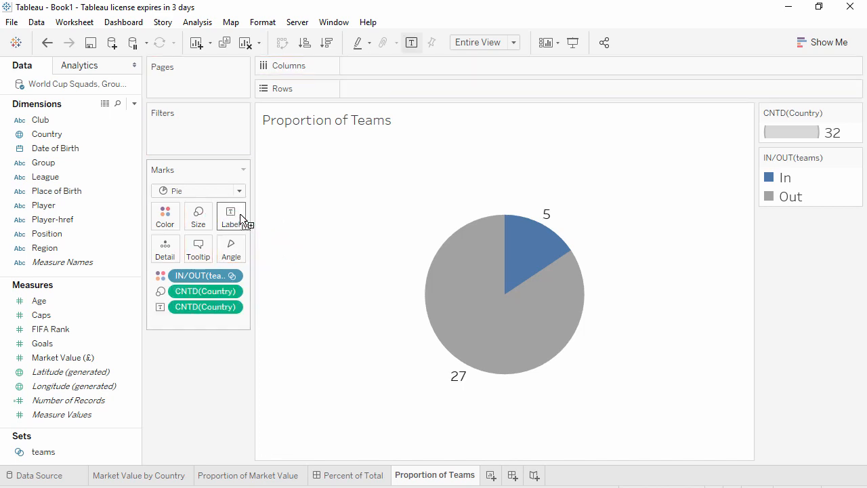
pyautogui.click(236, 308)
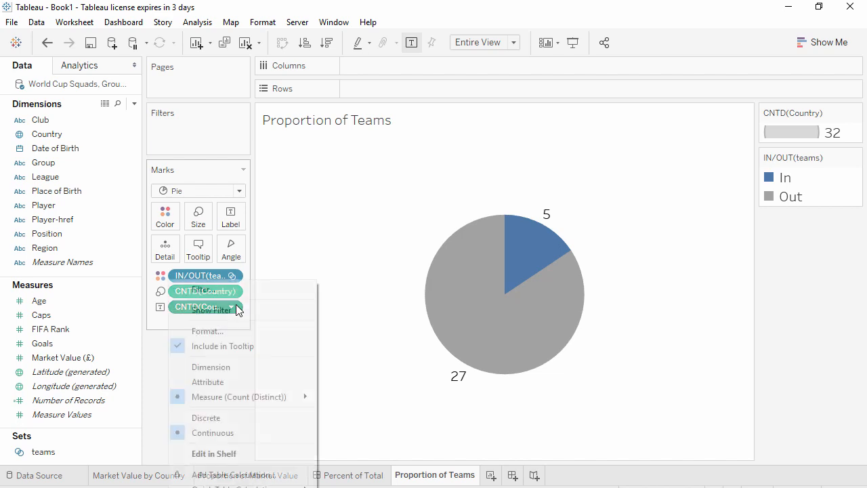
pyautogui.moveTo(237, 485)
pyautogui.click(351, 409)
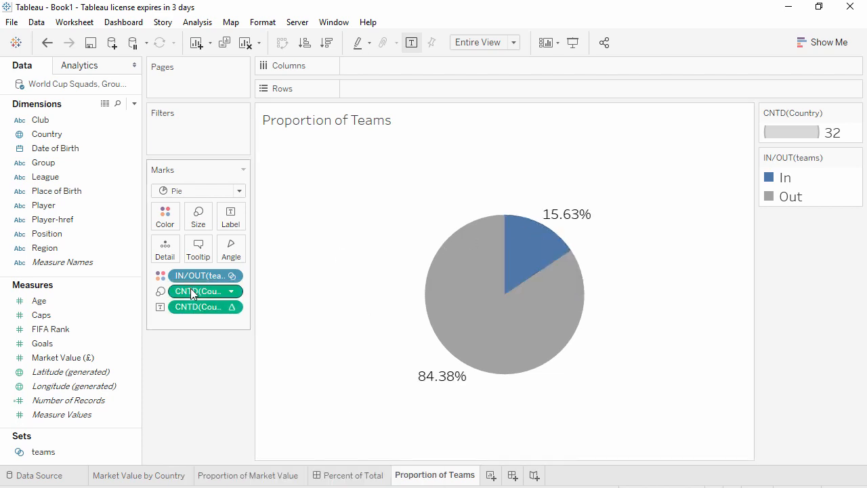
pyautogui.moveTo(191, 291); pyautogui.dragTo(229, 217)
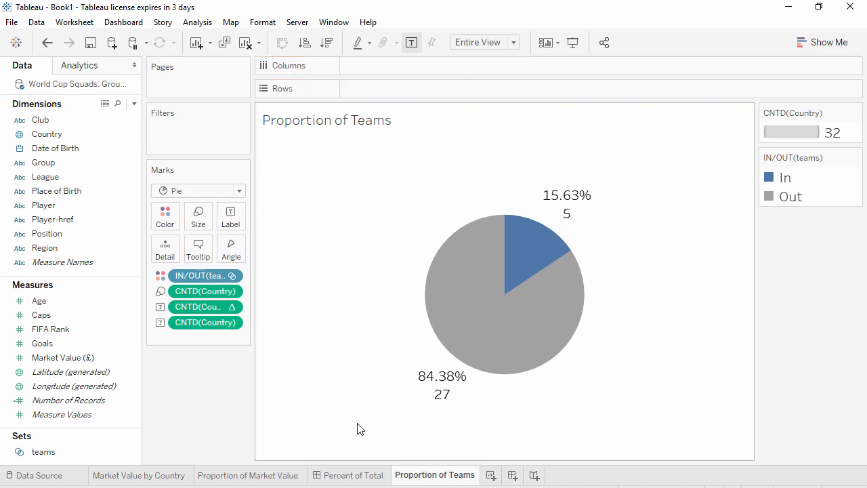
# Place the Proportion of Teams sheet below Proportion of Market Value on the Percent of Total dashboard, and delete the legends container
pyautogui.click(362, 474)
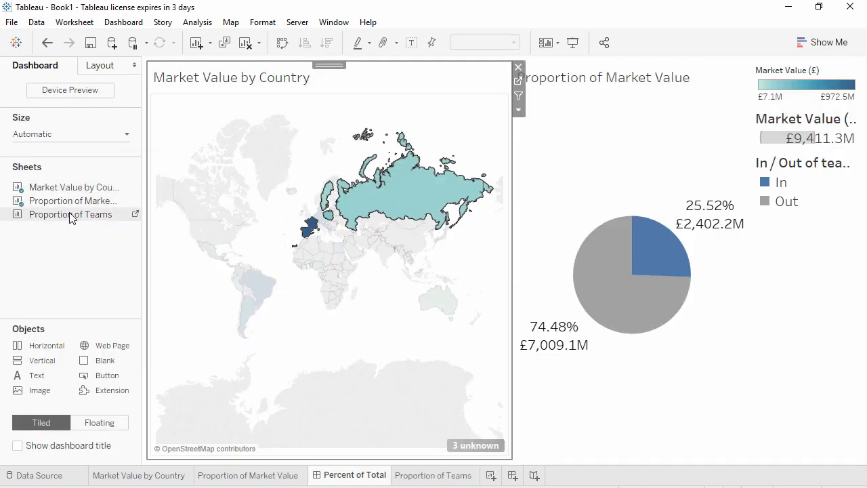
pyautogui.moveTo(72, 214); pyautogui.dragTo(647, 372)
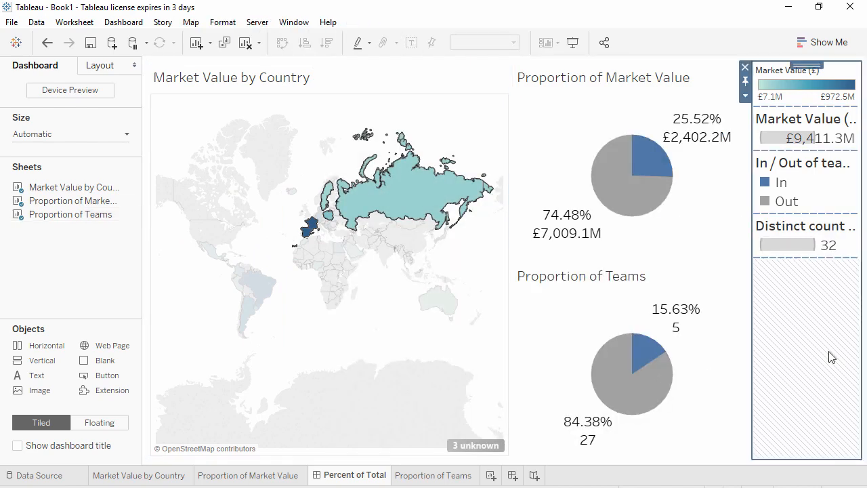
pyautogui.click(746, 70)
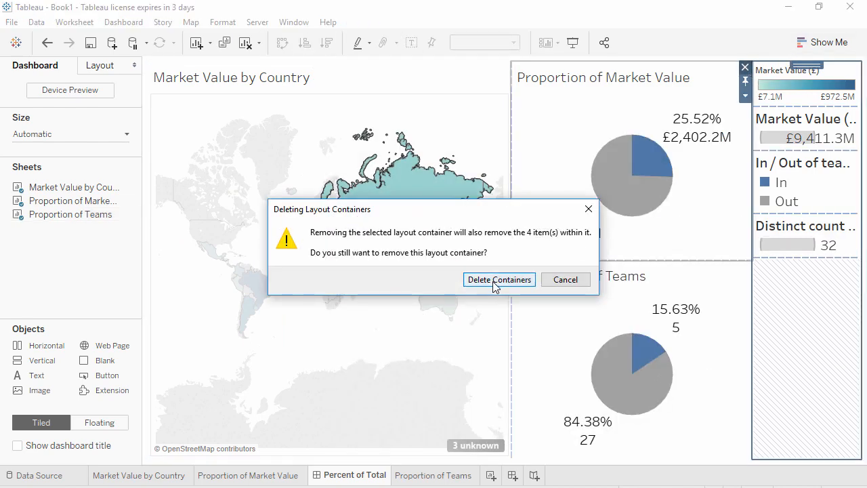
pyautogui.click(493, 282)
# Test both pies by selecting Brazil, Argentina, Mexico and France together on the dashboard map
pyautogui.click(273, 310)
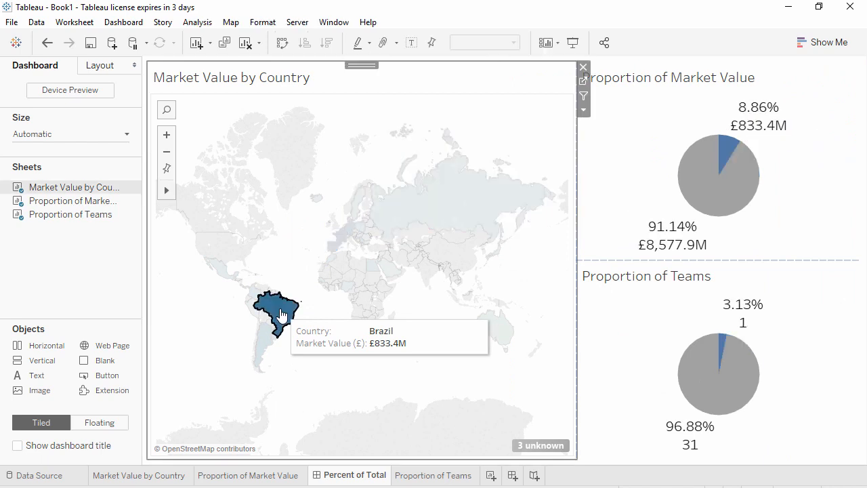
pyautogui.keyDown('ctrl'); pyautogui.click(267, 343); pyautogui.keyUp('ctrl')
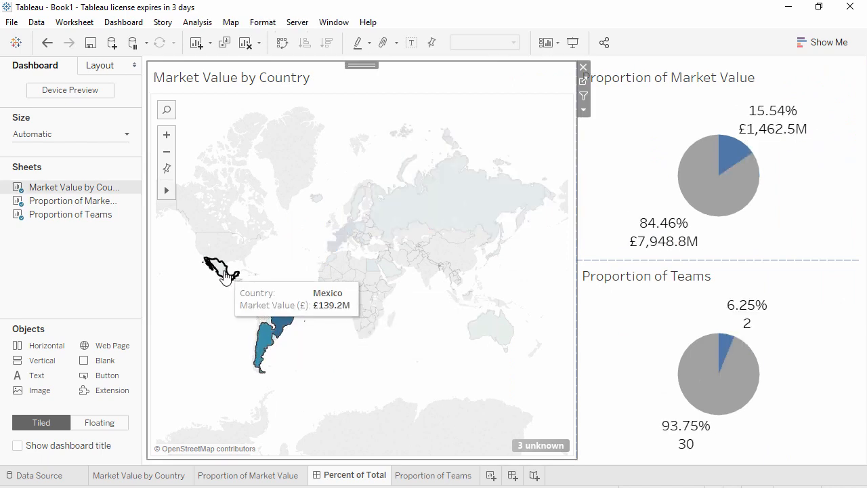
pyautogui.keyDown('ctrl'); pyautogui.click(221, 270); pyautogui.keyUp('ctrl')
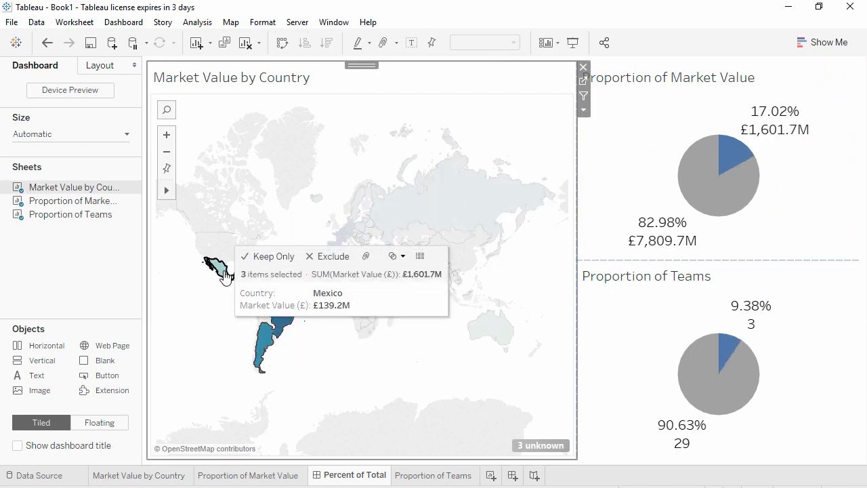
pyautogui.keyDown('ctrl'); pyautogui.click(340, 235); pyautogui.keyUp('ctrl')
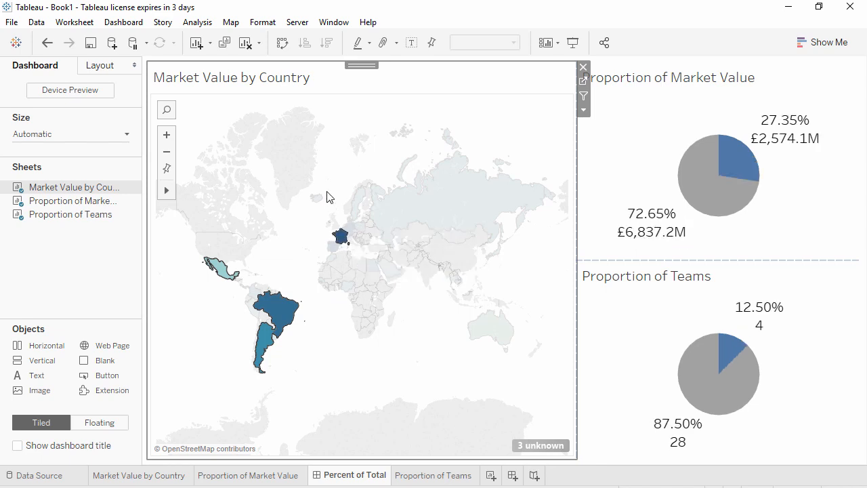